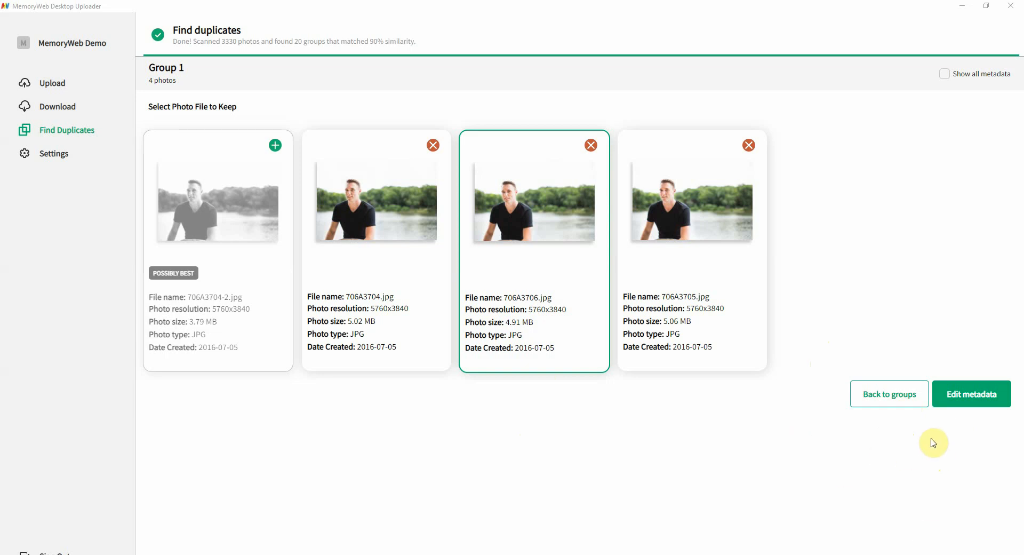
# - Open metadata editing for the Group 1 photos and set the caption to "Brand new caption"
pyautogui.click(969, 399)
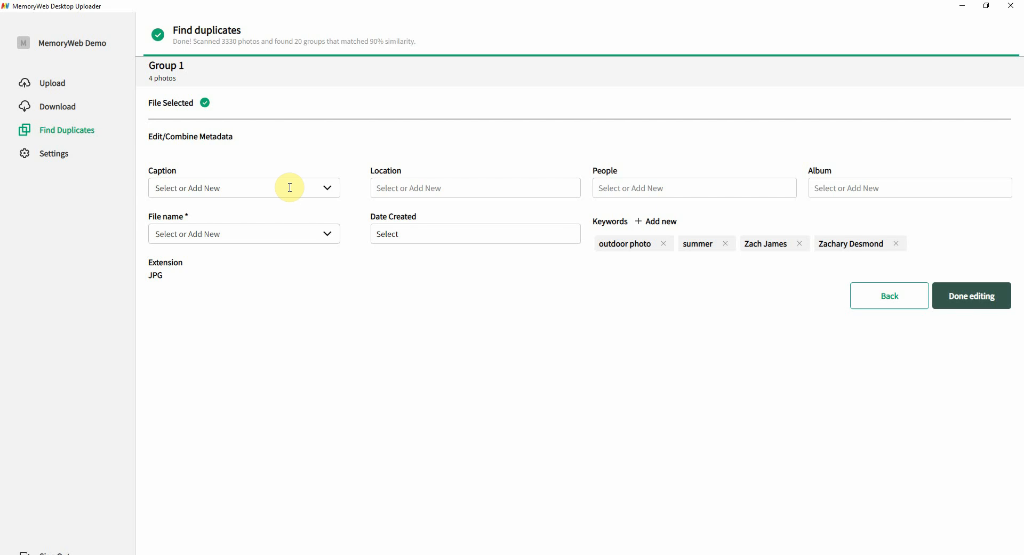
pyautogui.click(329, 190)
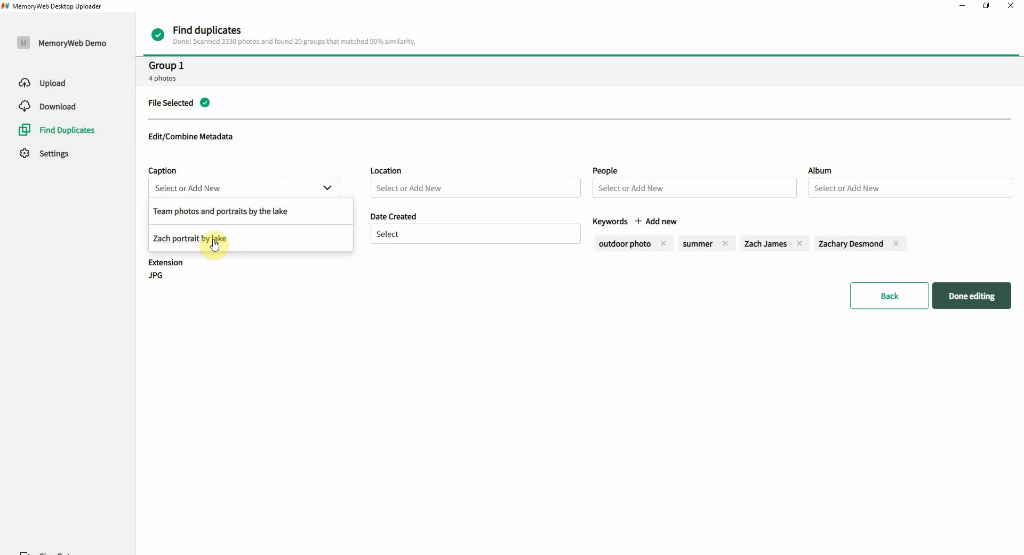
pyautogui.click(221, 190)
pyautogui.write('Br')
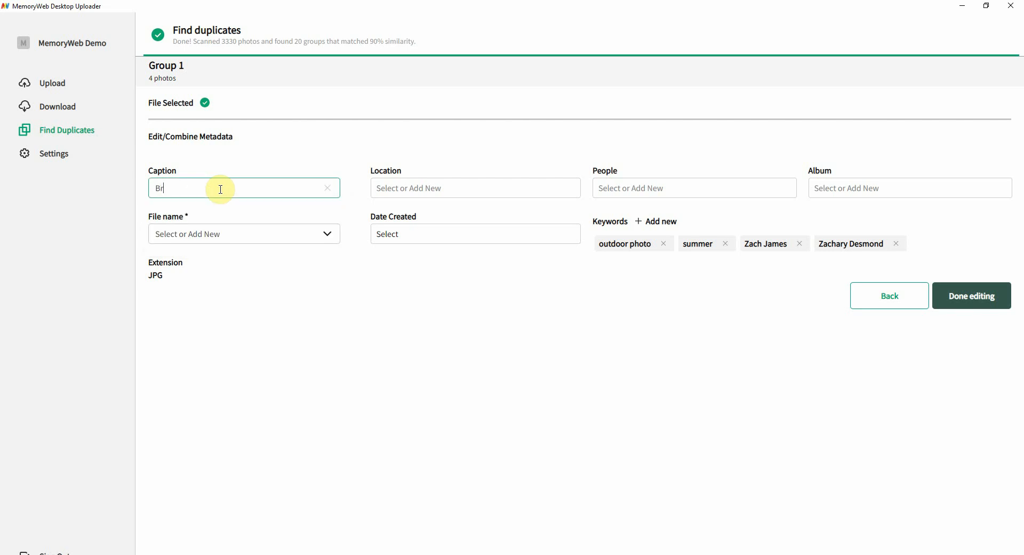
pyautogui.write('and new caption')
pyautogui.click(262, 220)
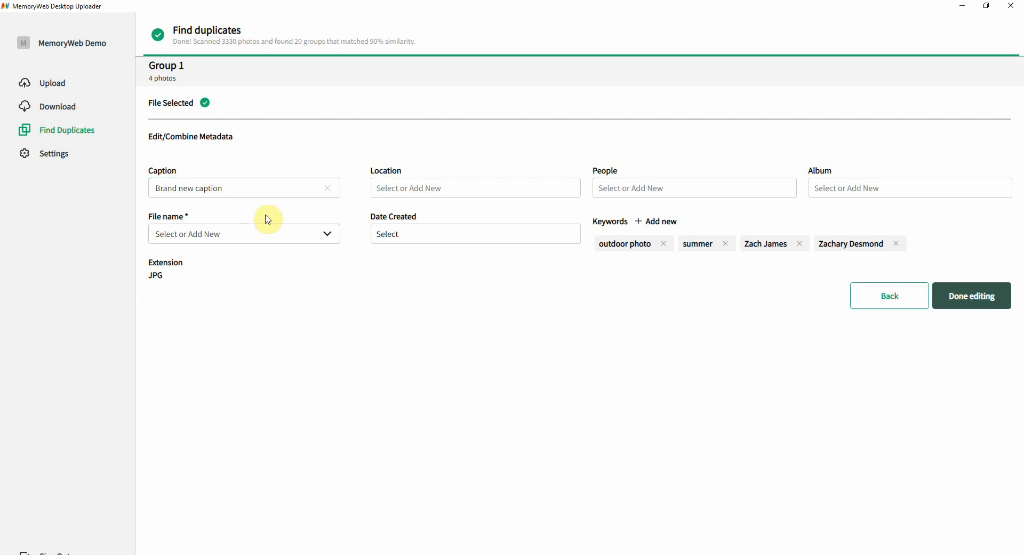
# - Enter a new file name consisting of the pictured person's first name followed by "portrait"
pyautogui.click(328, 238)
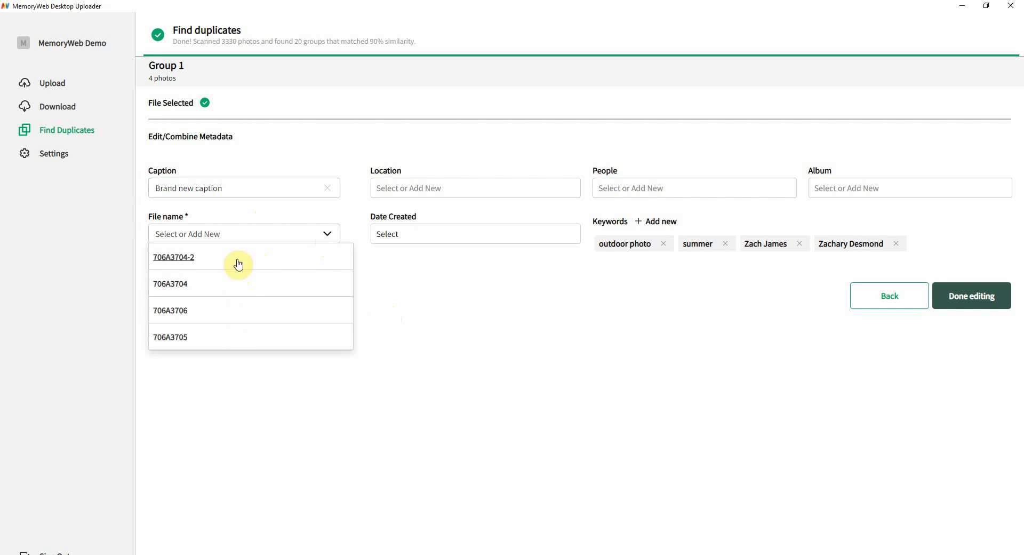
pyautogui.click(221, 235)
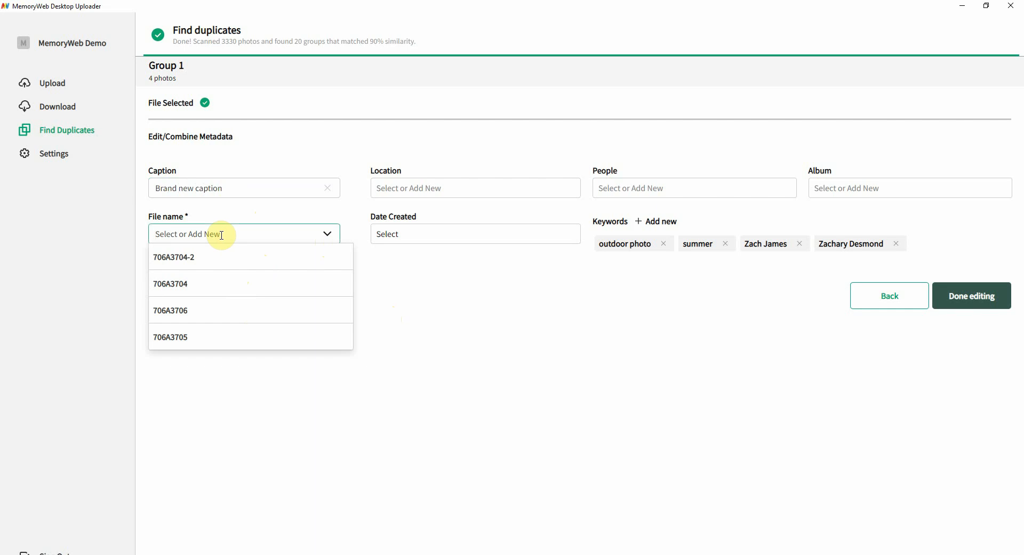
pyautogui.write('ZAch')
pyautogui.press('BackSpace')
pyautogui.press('BackSpace')
pyautogui.press('BackSpace')
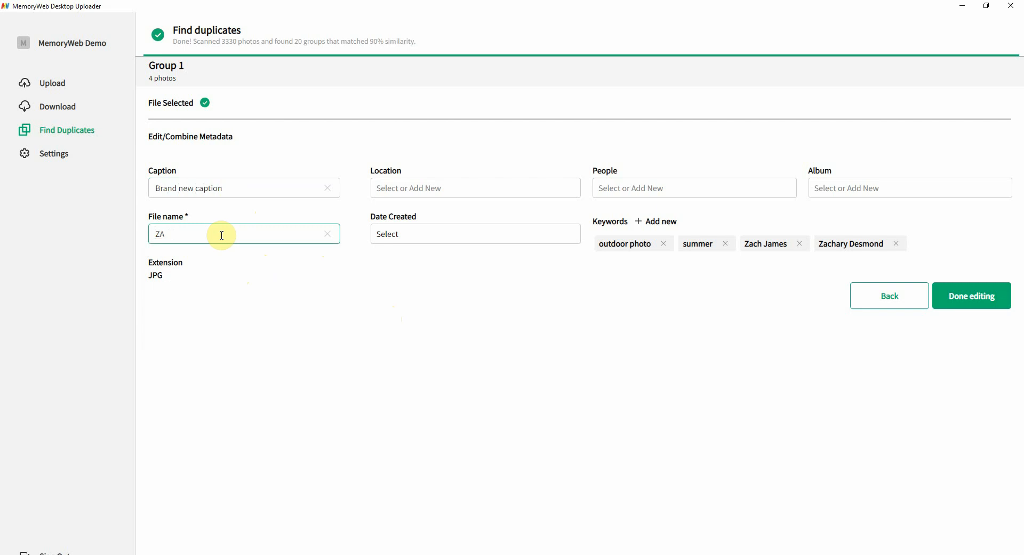
pyautogui.write('ach portrait')
pyautogui.click(307, 288)
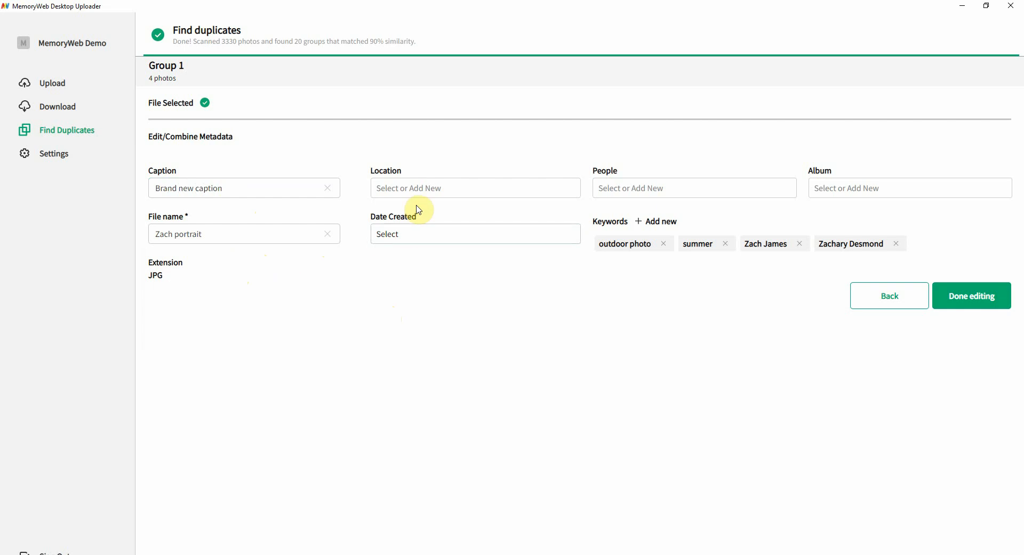
# - Set the photo's location to the suggested Fox Lake, IL, USA
pyautogui.click(422, 189)
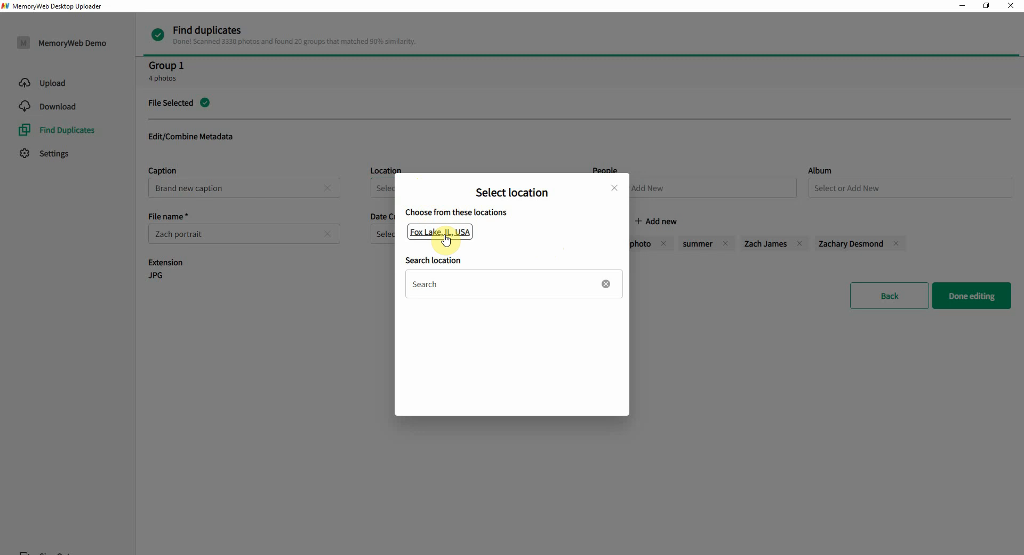
pyautogui.click(465, 287)
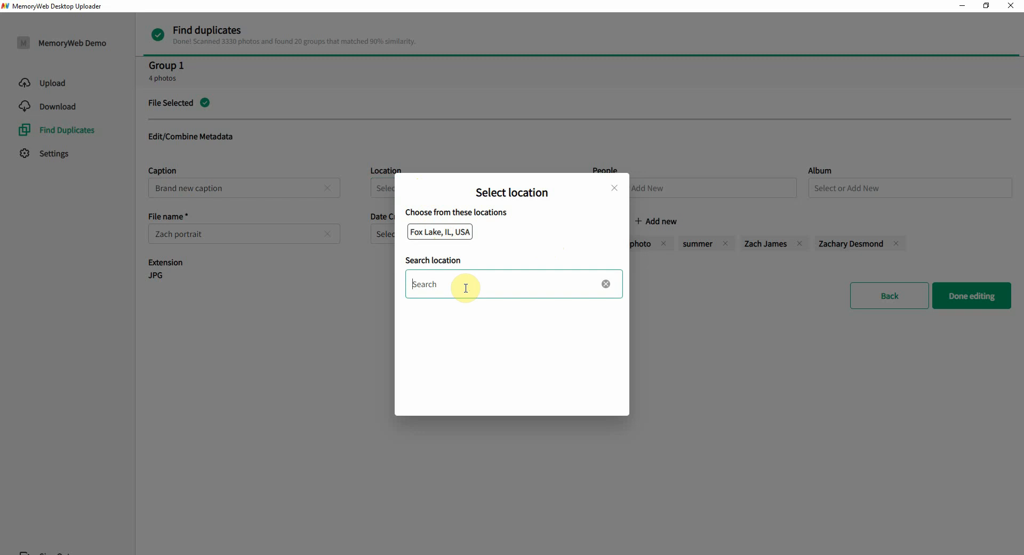
pyautogui.click(441, 231)
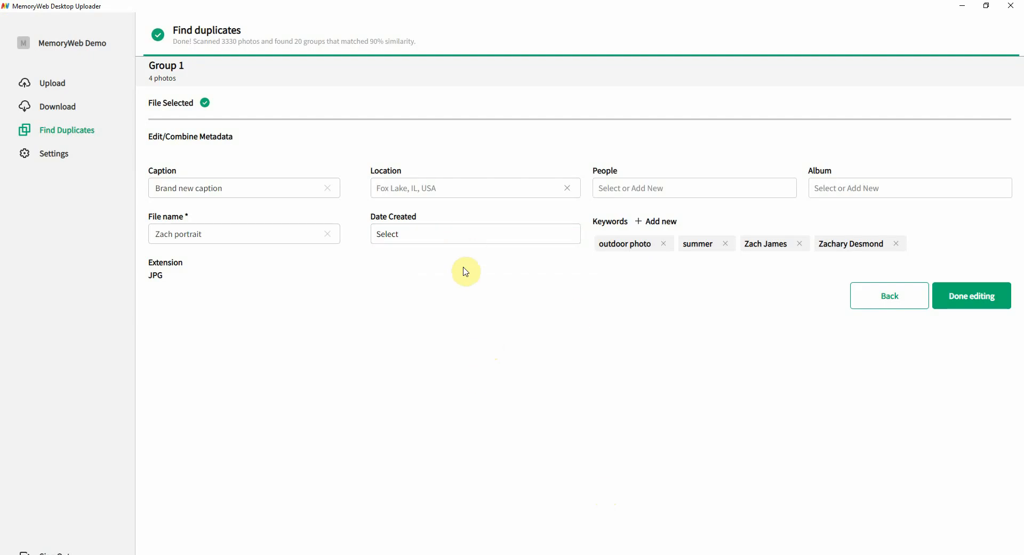
# - Look at the approximate date options, but set the creation date to the suggested 2016-07-05
pyautogui.click(462, 238)
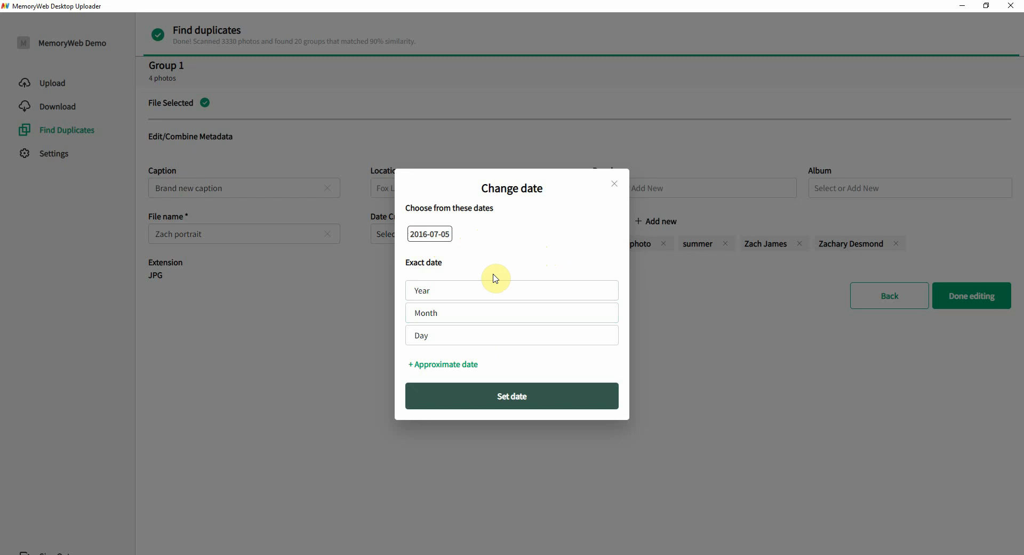
pyautogui.click(459, 364)
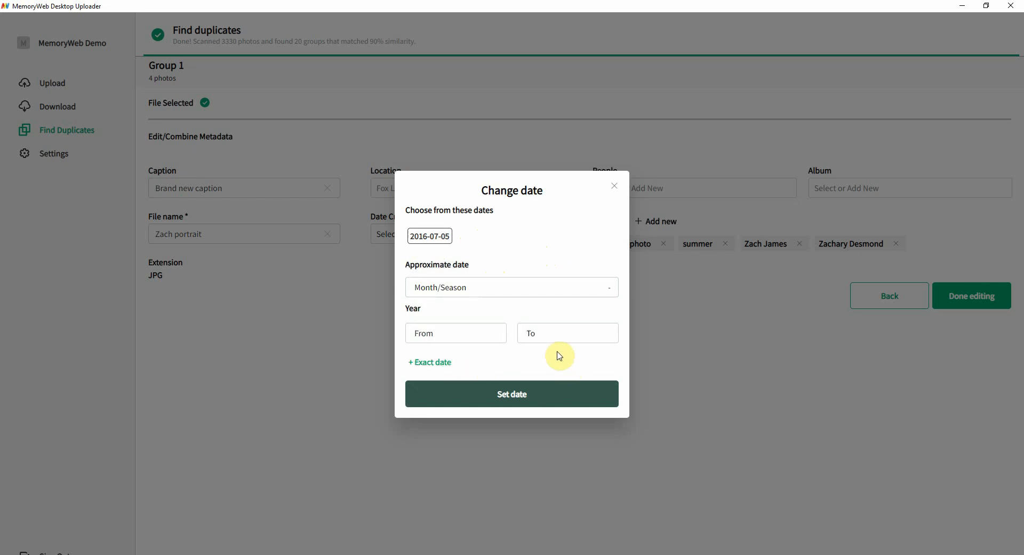
pyautogui.click(613, 302)
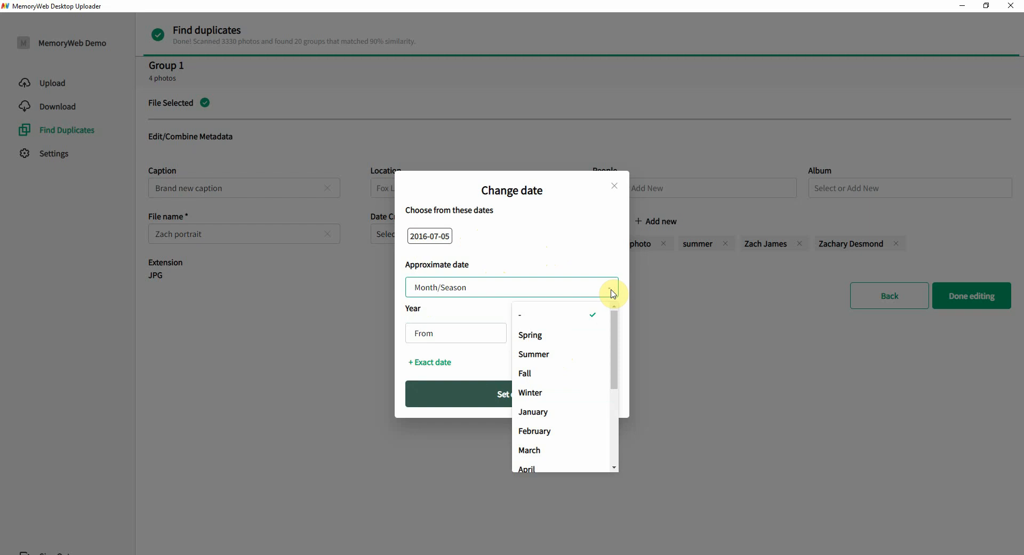
pyautogui.click(499, 320)
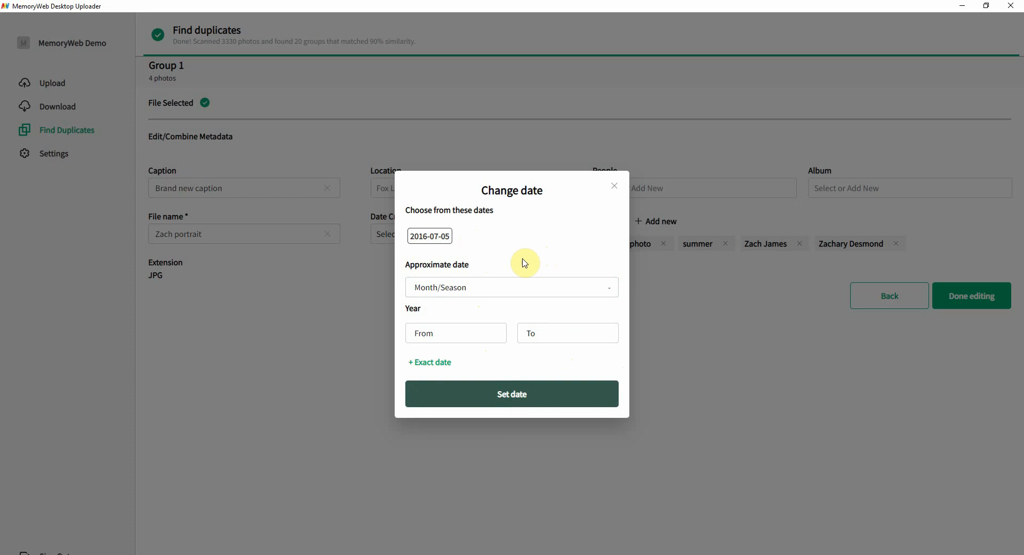
pyautogui.click(430, 236)
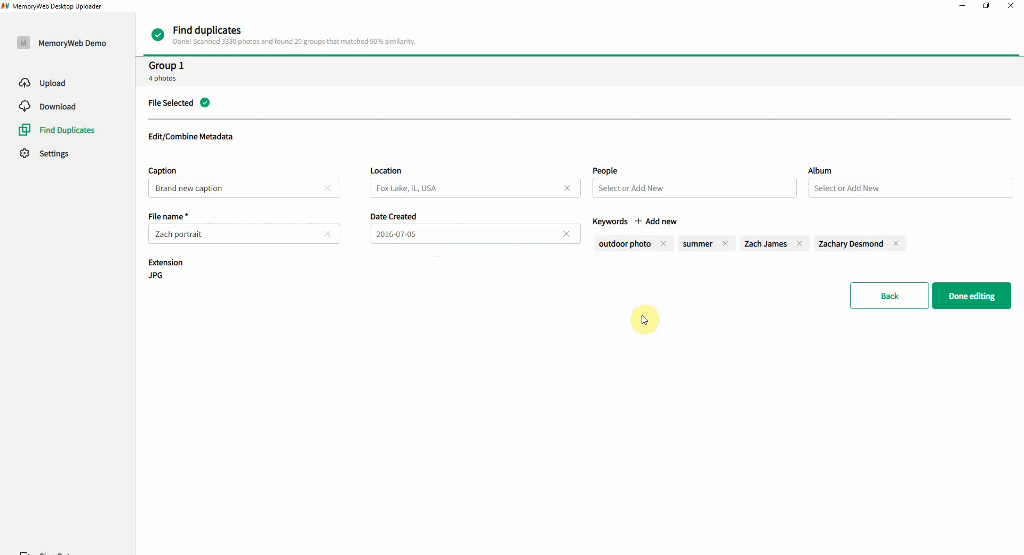
# - Tag the suggested person in the photo's People metadata
pyautogui.click(650, 190)
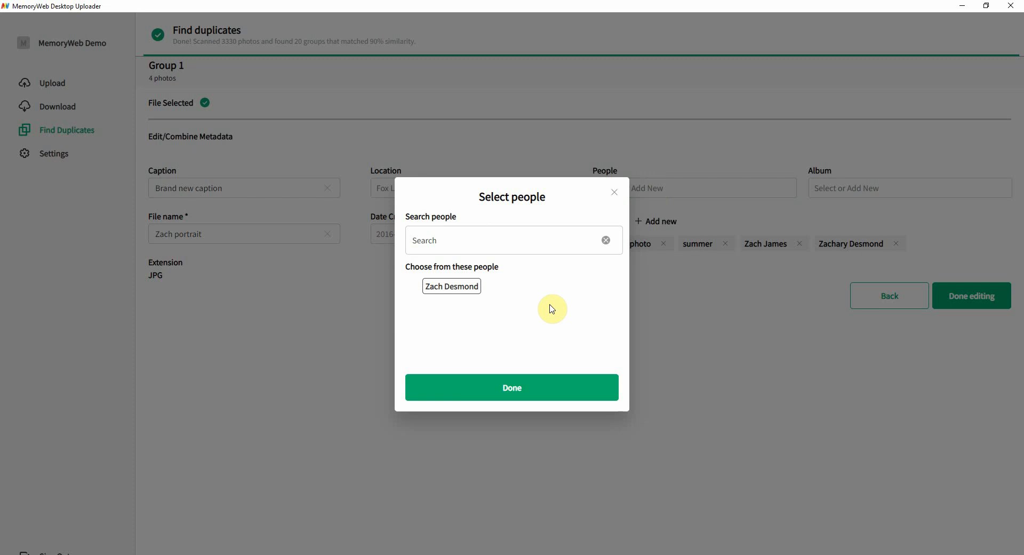
pyautogui.click(452, 288)
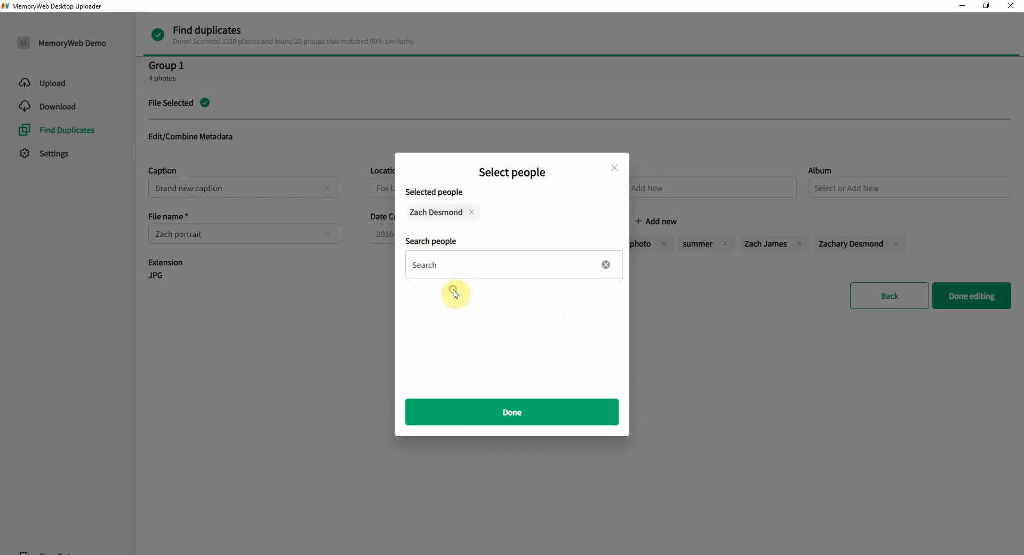
pyautogui.click(447, 267)
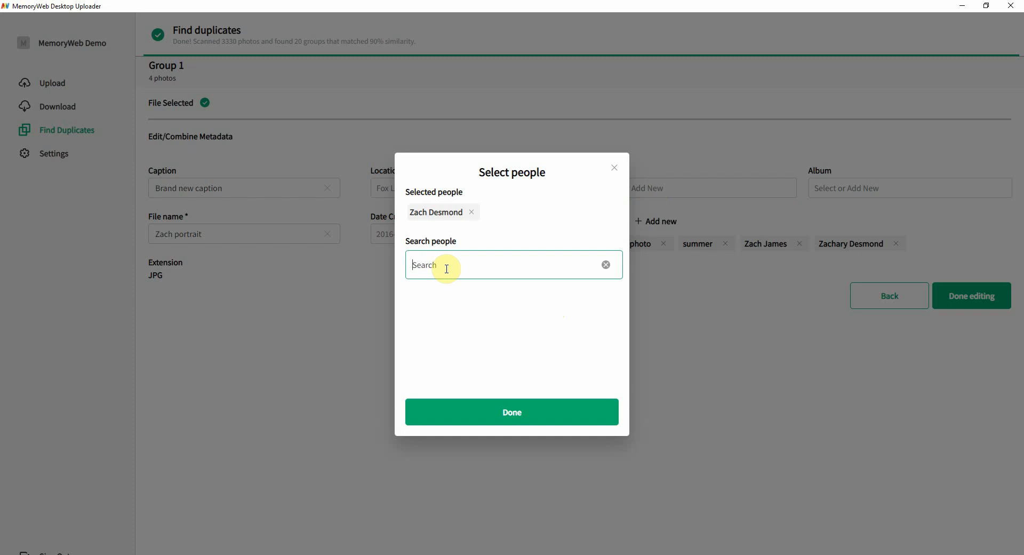
pyautogui.click(508, 416)
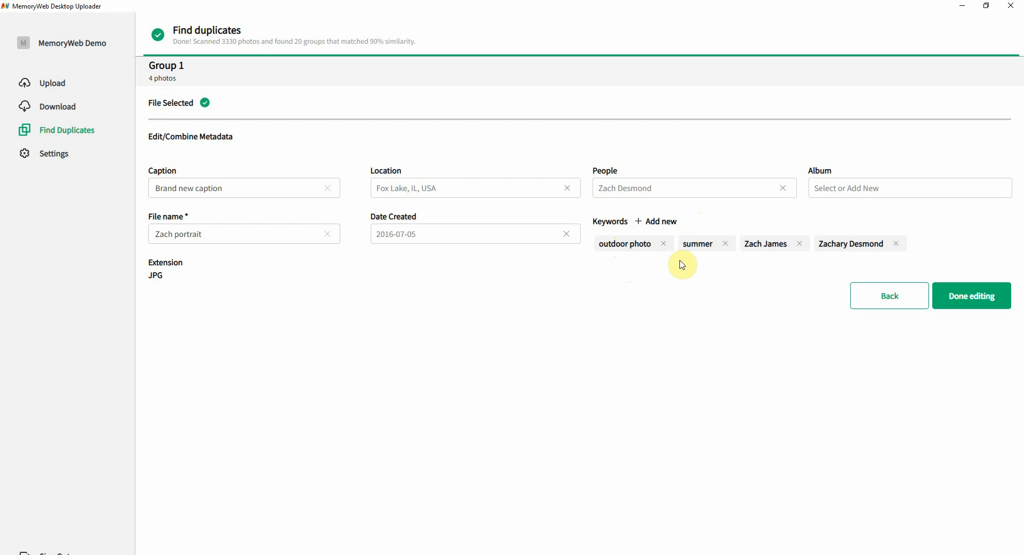
# - Remove the first of the two person-name keywords and add the keyword "weather"
pyautogui.click(799, 245)
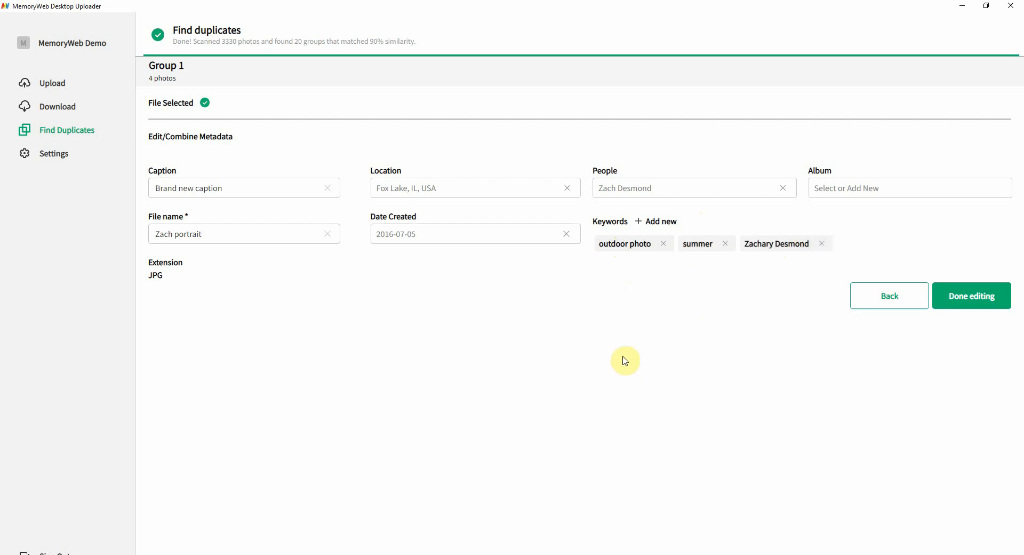
pyautogui.click(670, 223)
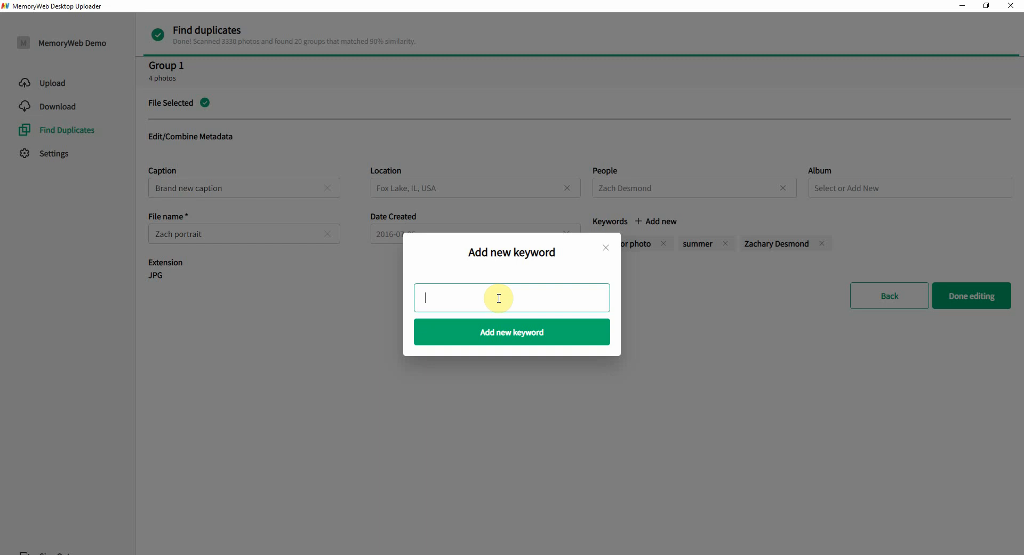
pyautogui.write('weather')
pyautogui.click(508, 330)
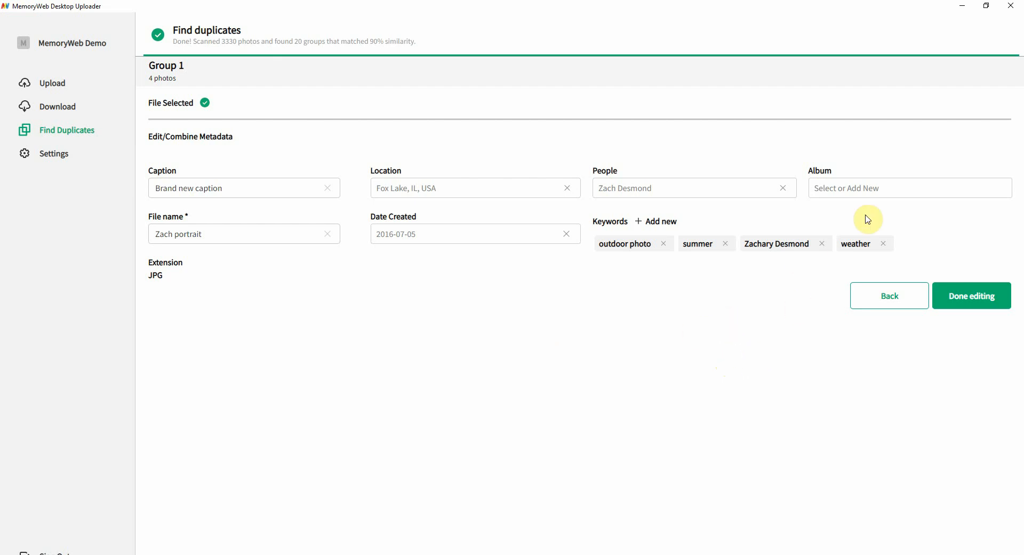
# - Assign the photo to the albums "Quad test" and "Team photos 2016"
pyautogui.click(857, 190)
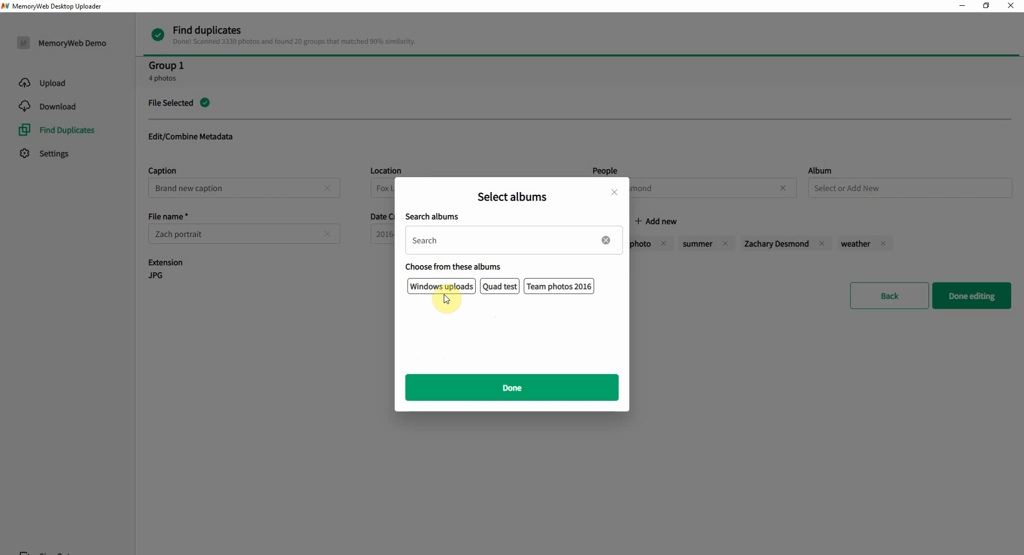
pyautogui.click(507, 291)
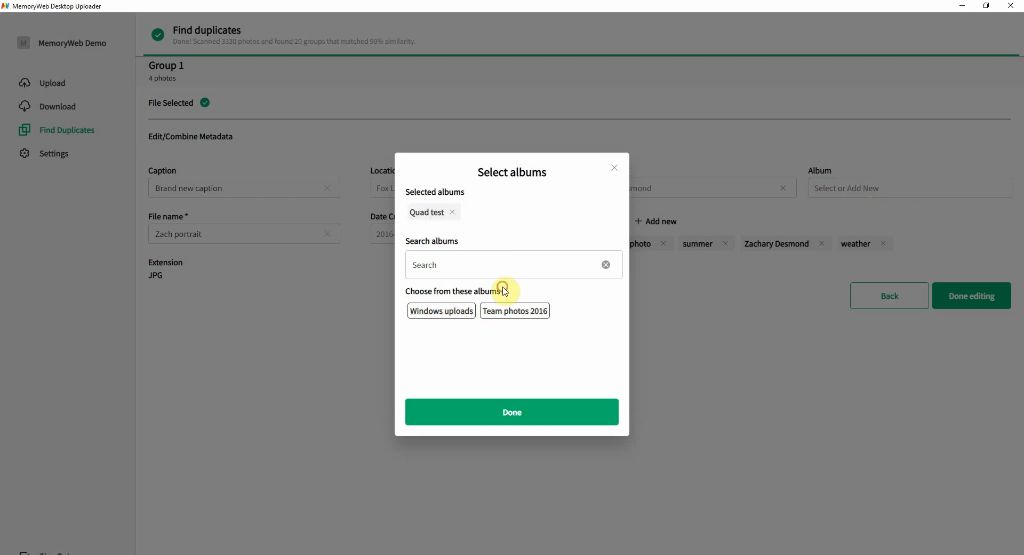
pyautogui.click(496, 315)
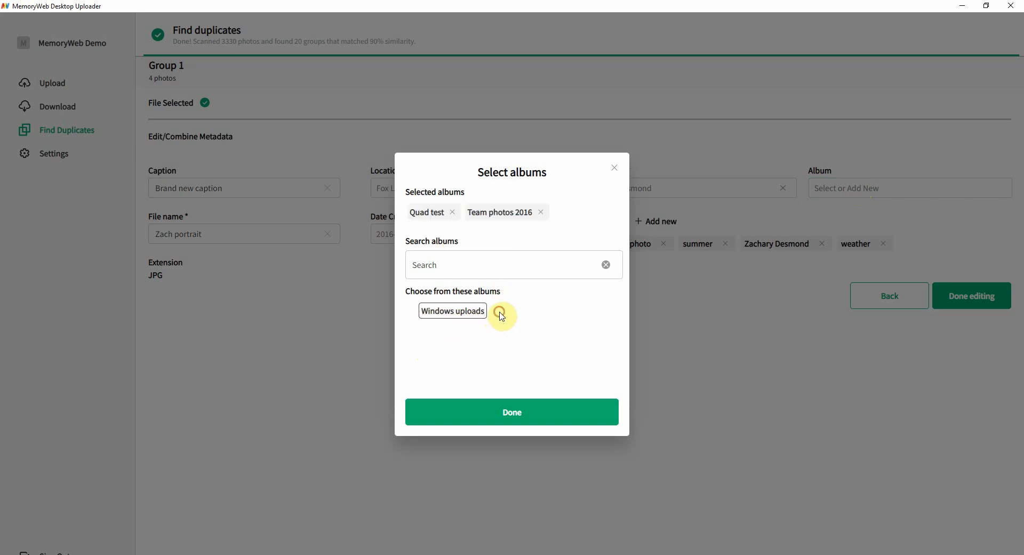
pyautogui.click(470, 269)
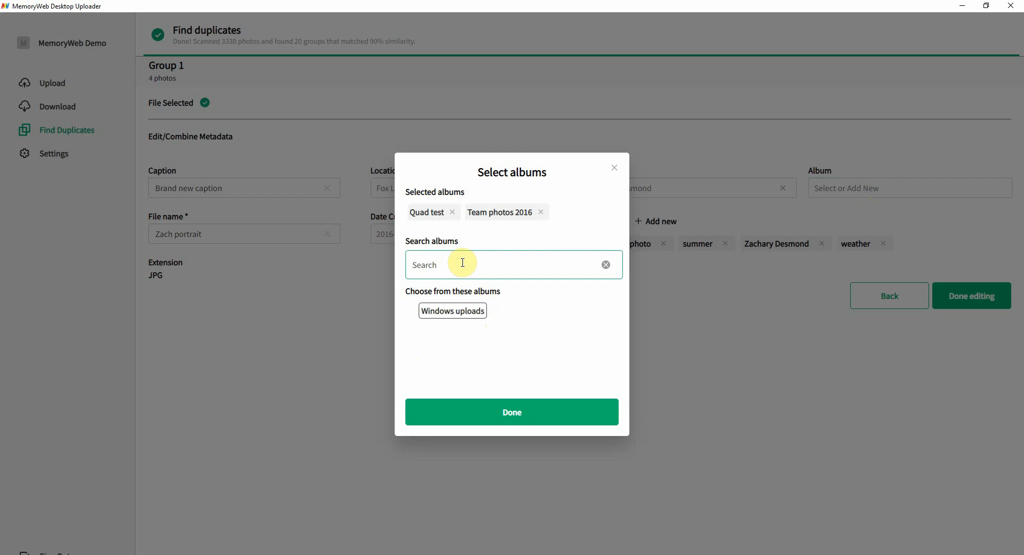
pyautogui.click(528, 414)
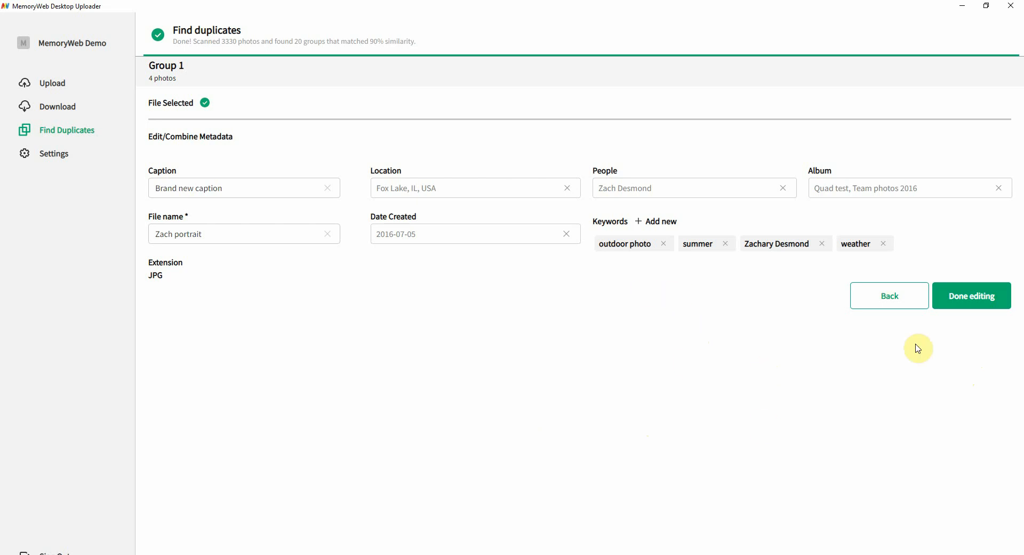
# - Finish editing and review the final metadata, including the MemoryWeb tags, EXIF and IPTC sections
pyautogui.click(979, 302)
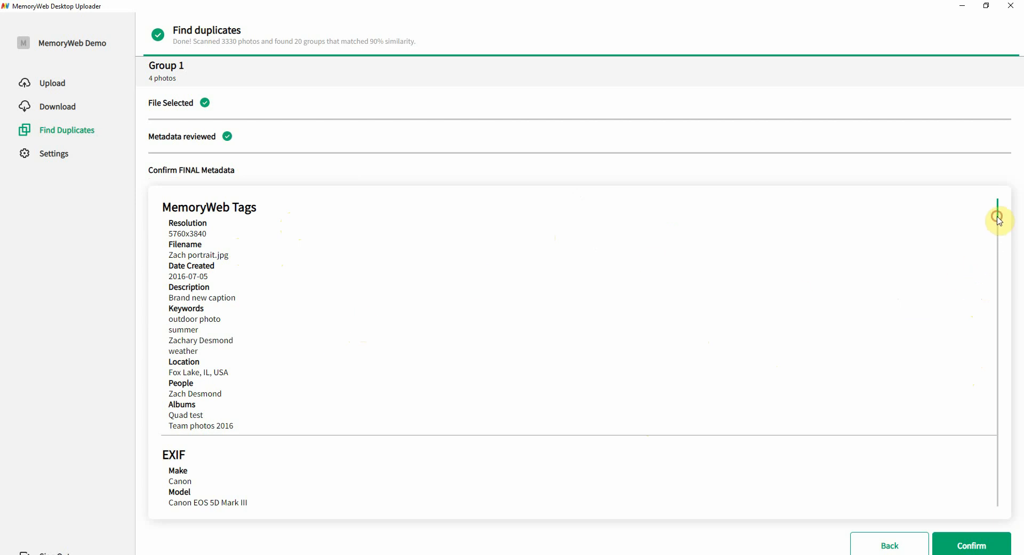
pyautogui.scroll(-1, 999, 221)
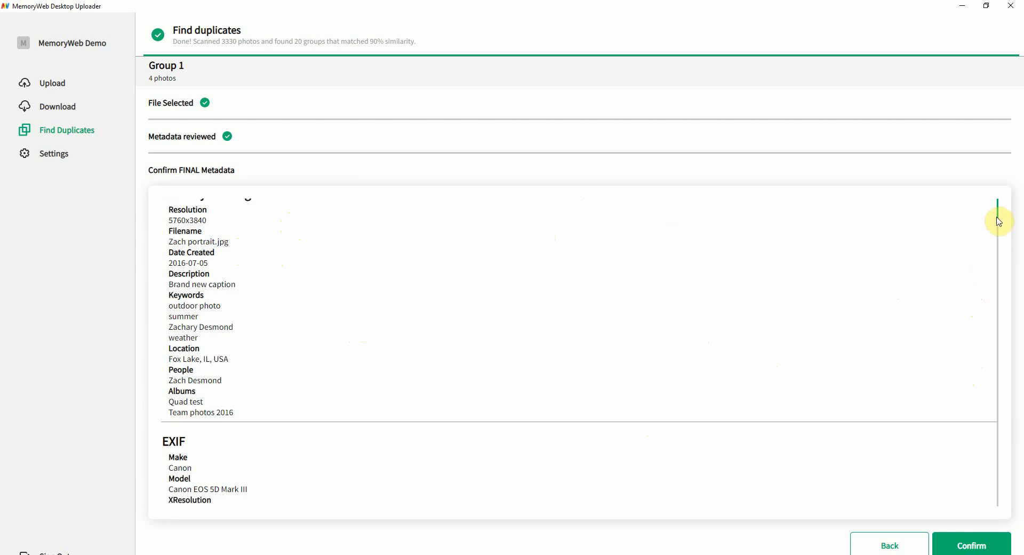
pyautogui.scroll(-1, 999, 223)
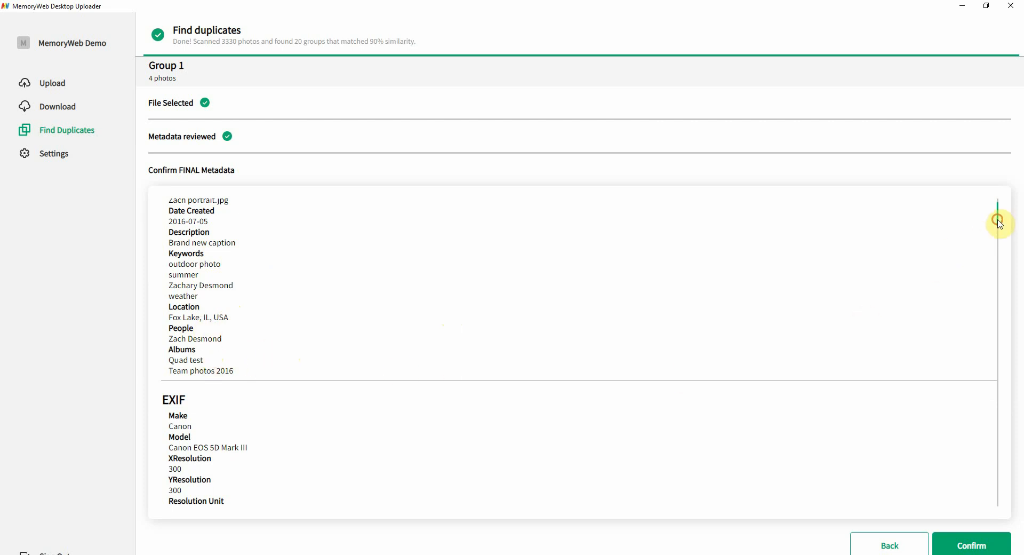
pyautogui.scroll(-3, 992, 239)
pyautogui.scroll(-6, 992, 239)
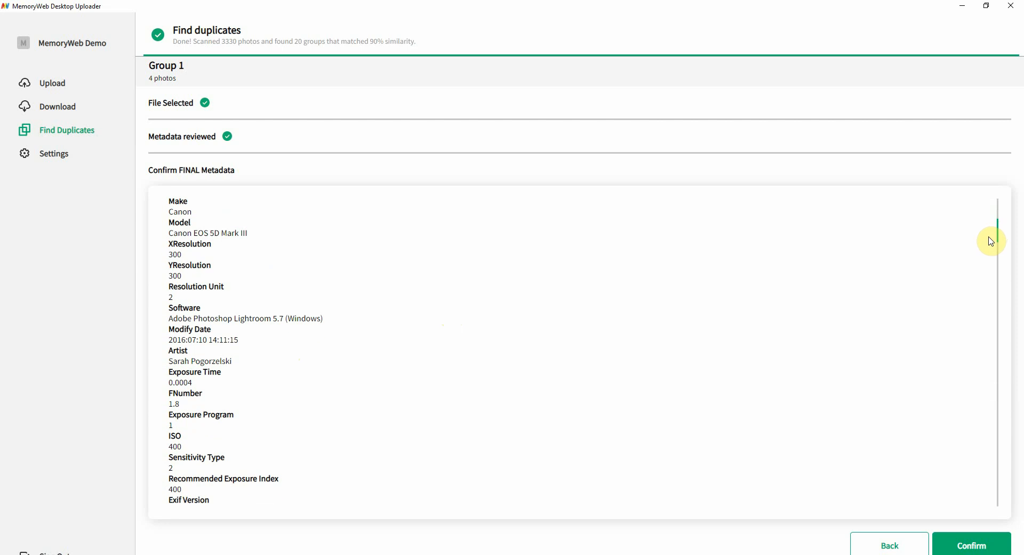
pyautogui.scroll(-10, 987, 257)
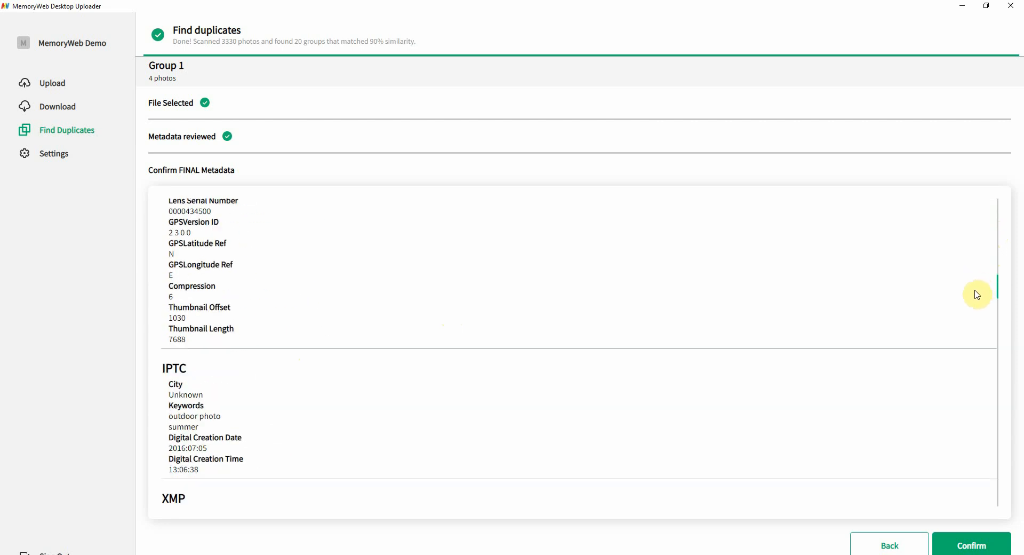
pyautogui.moveTo(968, 314); pyautogui.dragTo(997, 206)
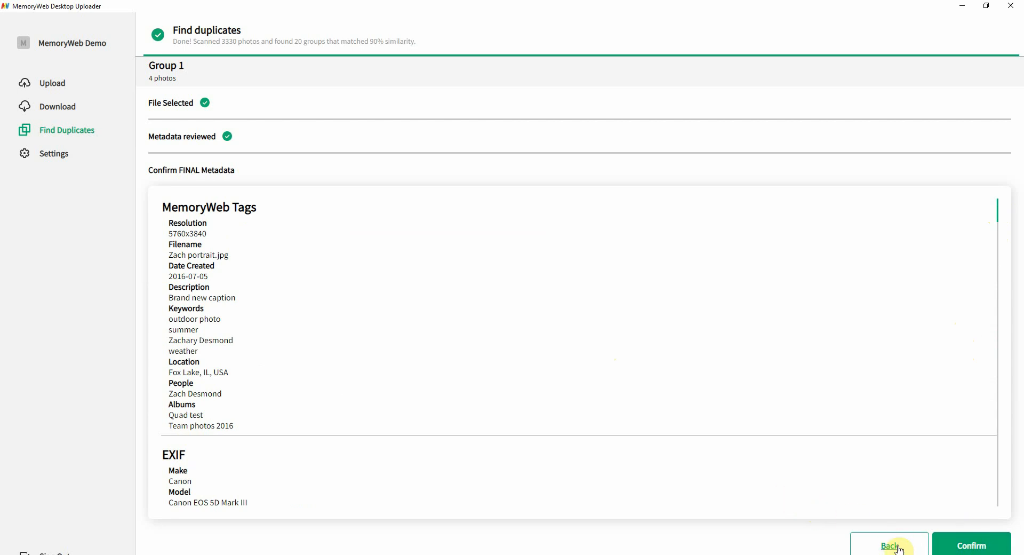
# - Confirm the final metadata, merge it into the selected file and delete the duplicate images of Group 1
pyautogui.click(971, 545)
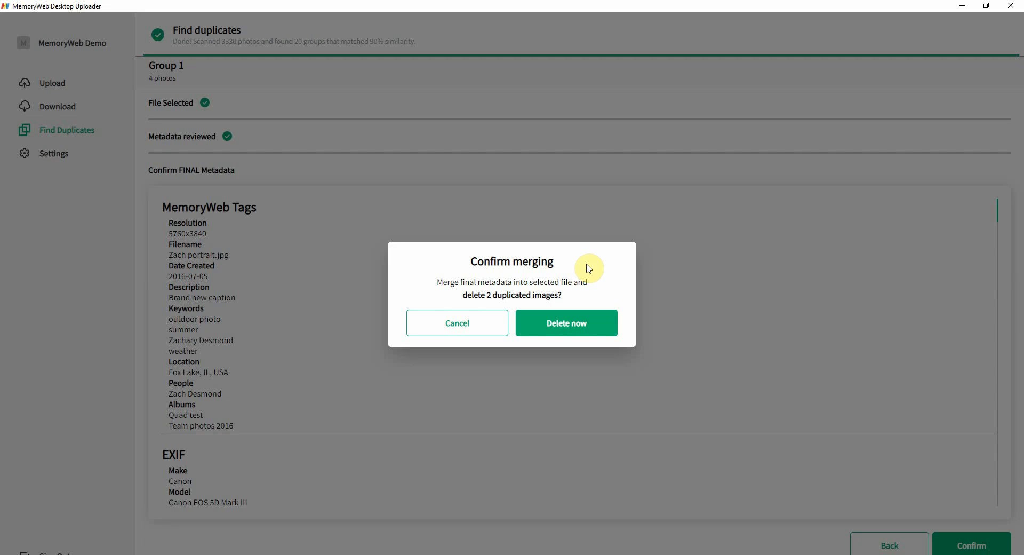
pyautogui.click(567, 326)
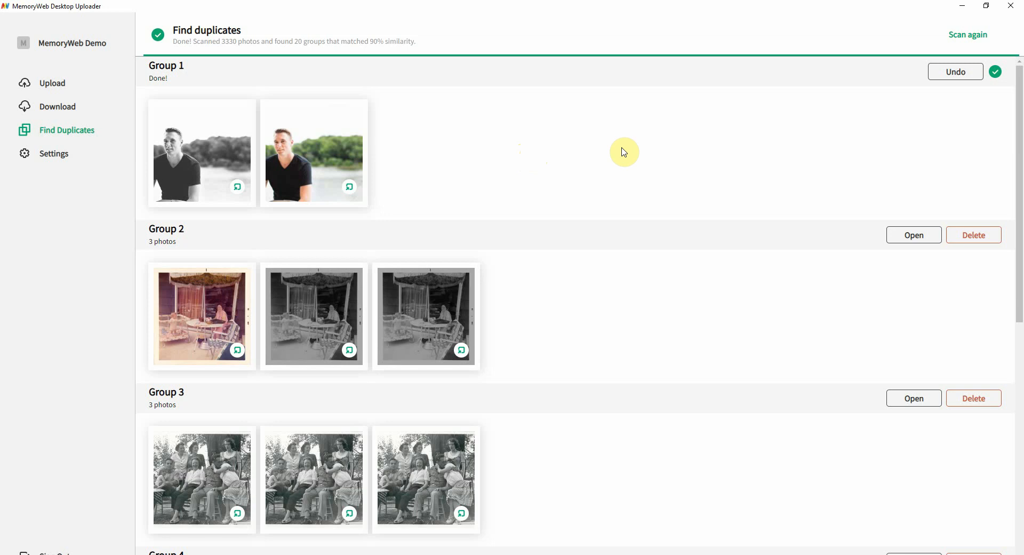
# - Undo the merge and duplicate deletion for Group 1
pyautogui.click(960, 78)
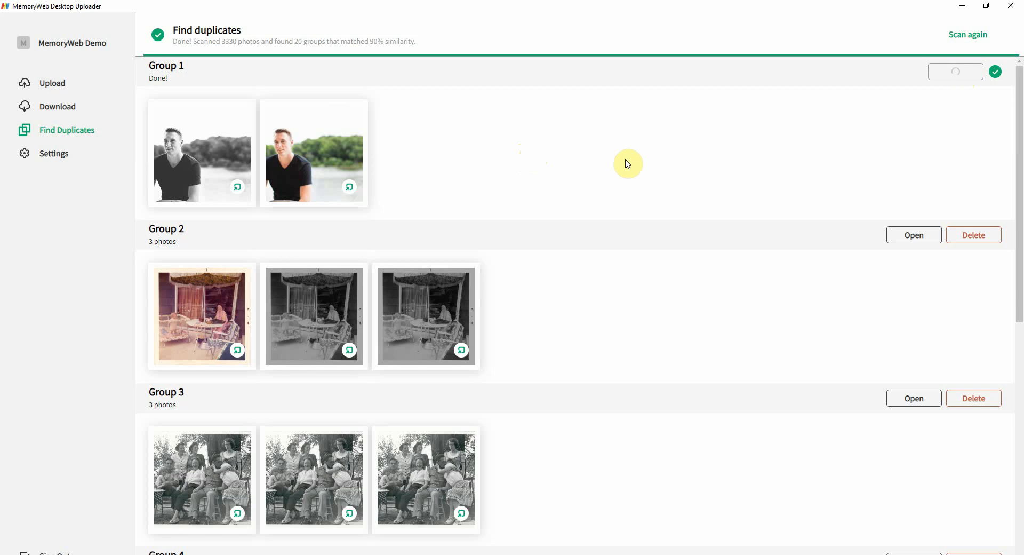